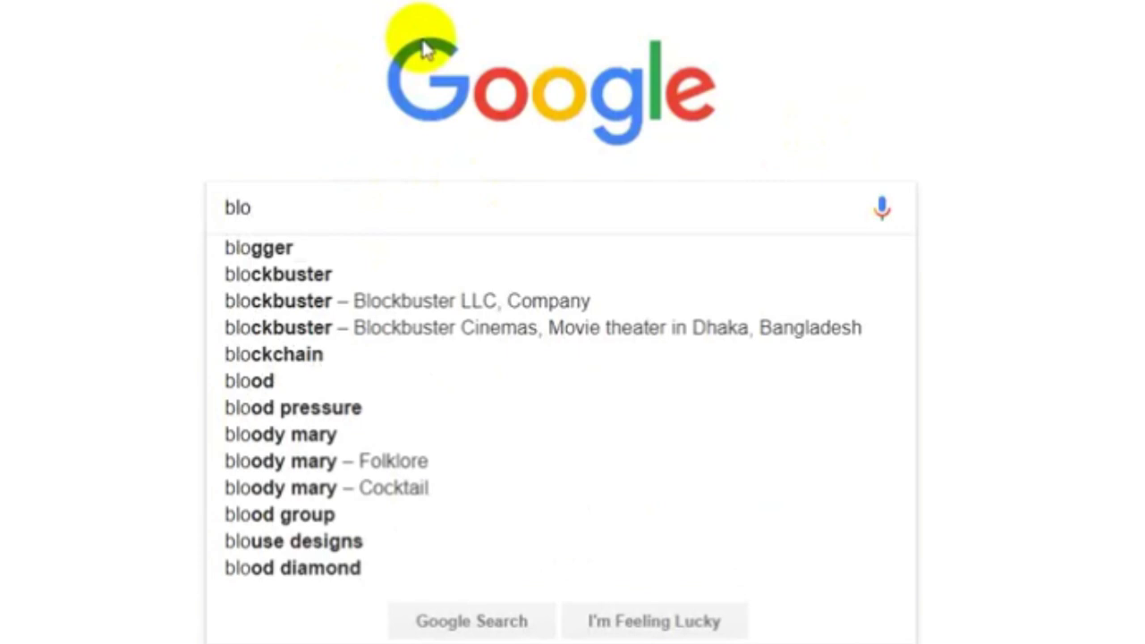
Step: Search Google for blogger.com and open the official Blogger site from the results
type("gger")
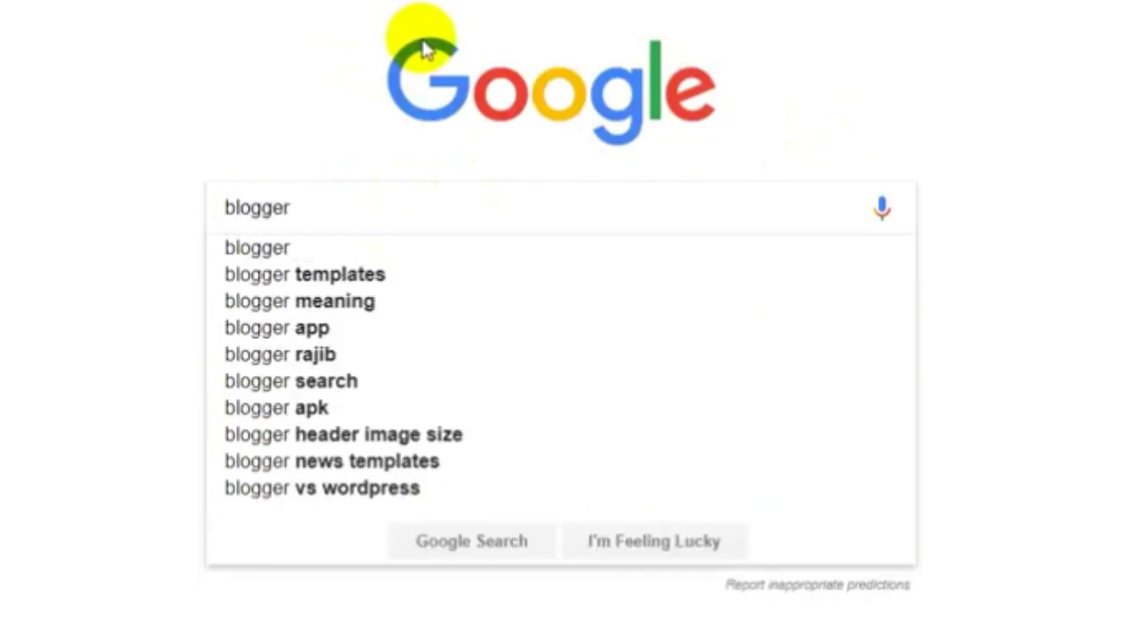
type(".com")
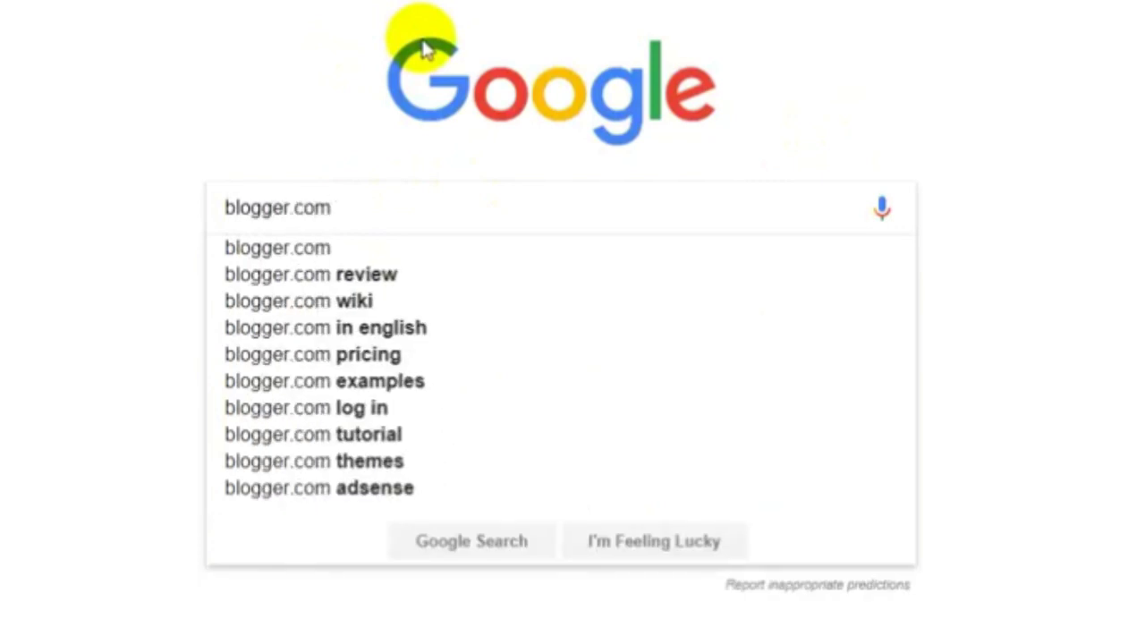
key("Return")
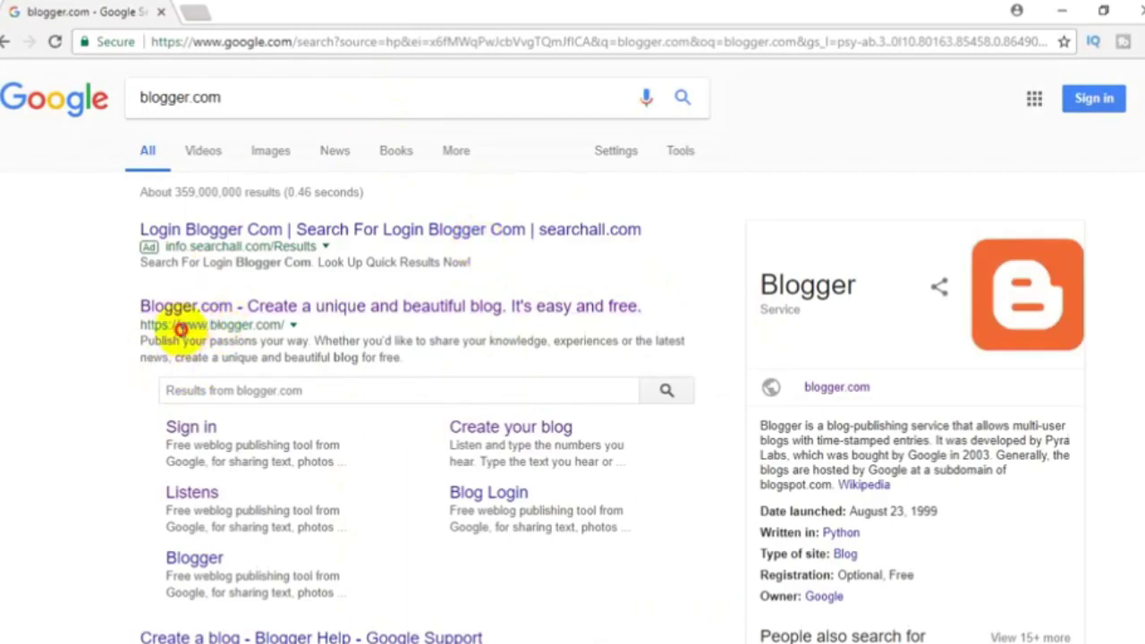
left_click_drag(182, 329, 299, 325)
left_click(280, 313)
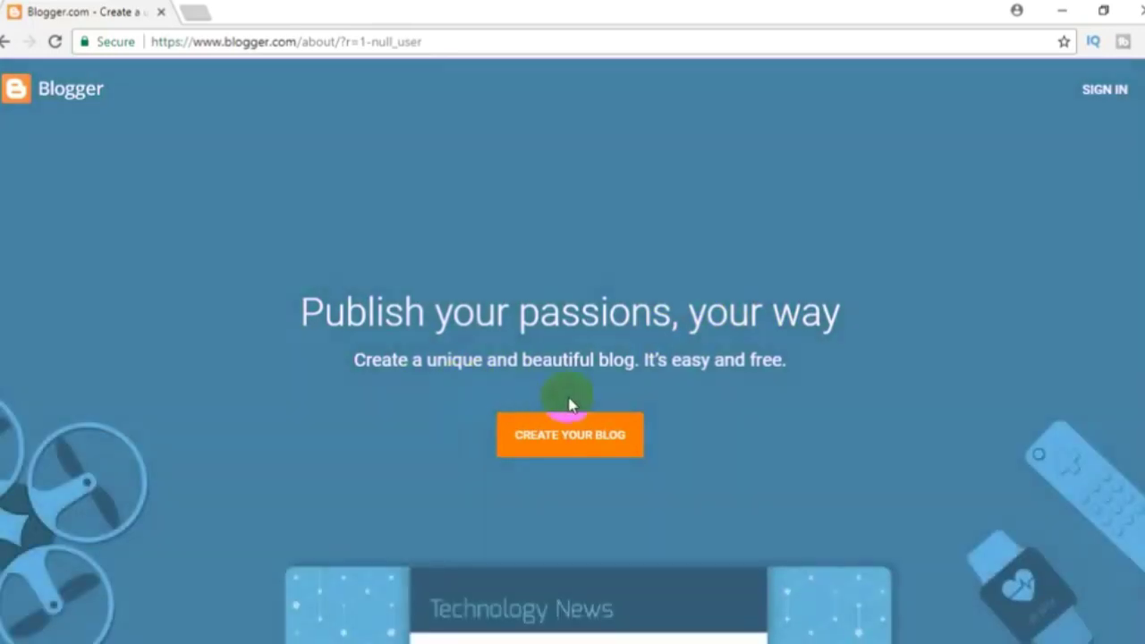
Step: Start creating a blog and sign in to the Google account with the account password
left_click(572, 435)
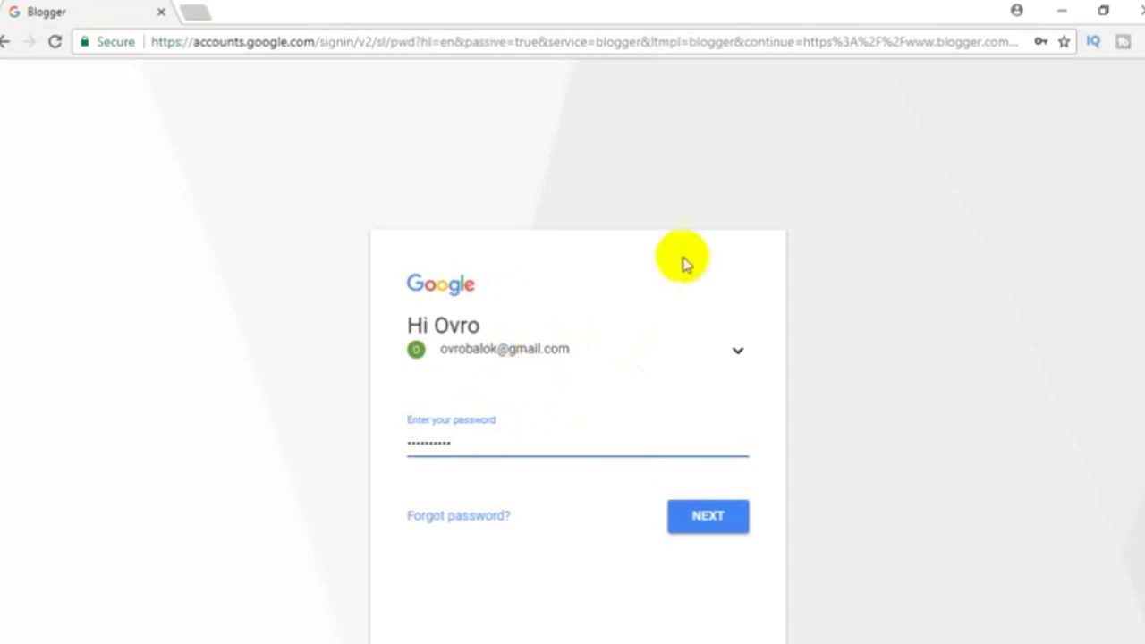
left_click(712, 528)
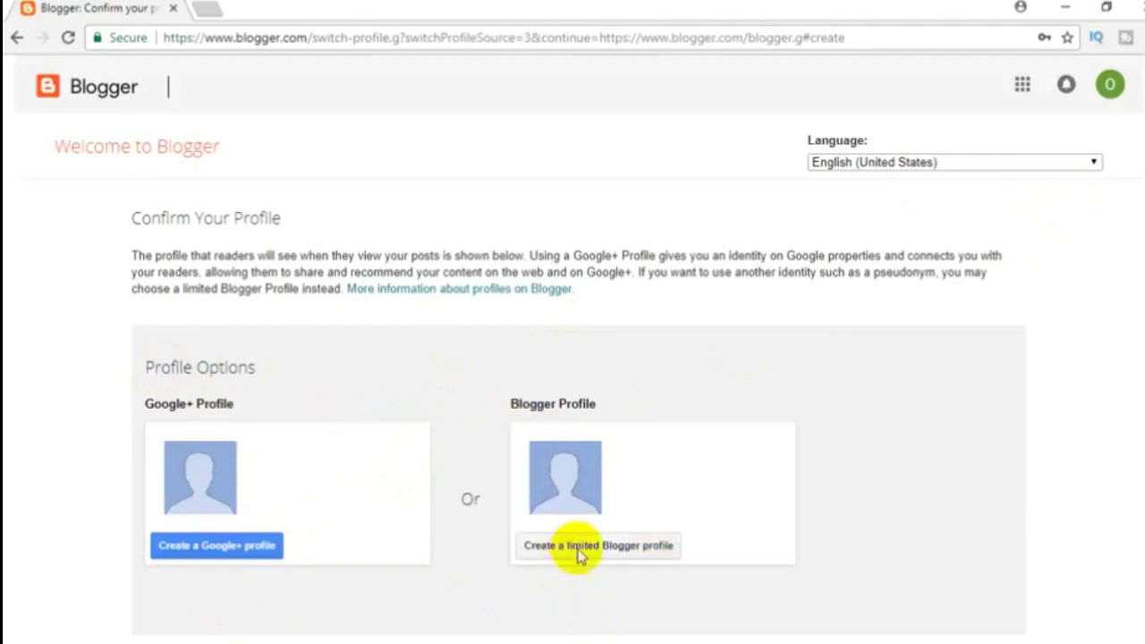
Step: Create a Google+ profile with the prefilled name and gender, skipping the avatar customization
left_click(220, 546)
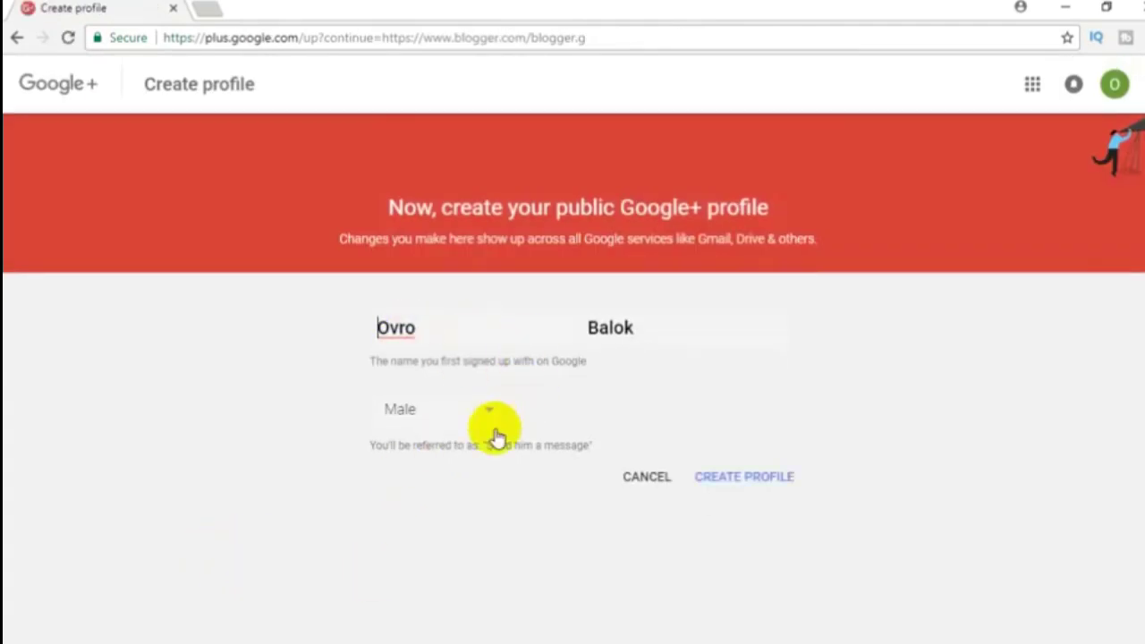
left_click(739, 481)
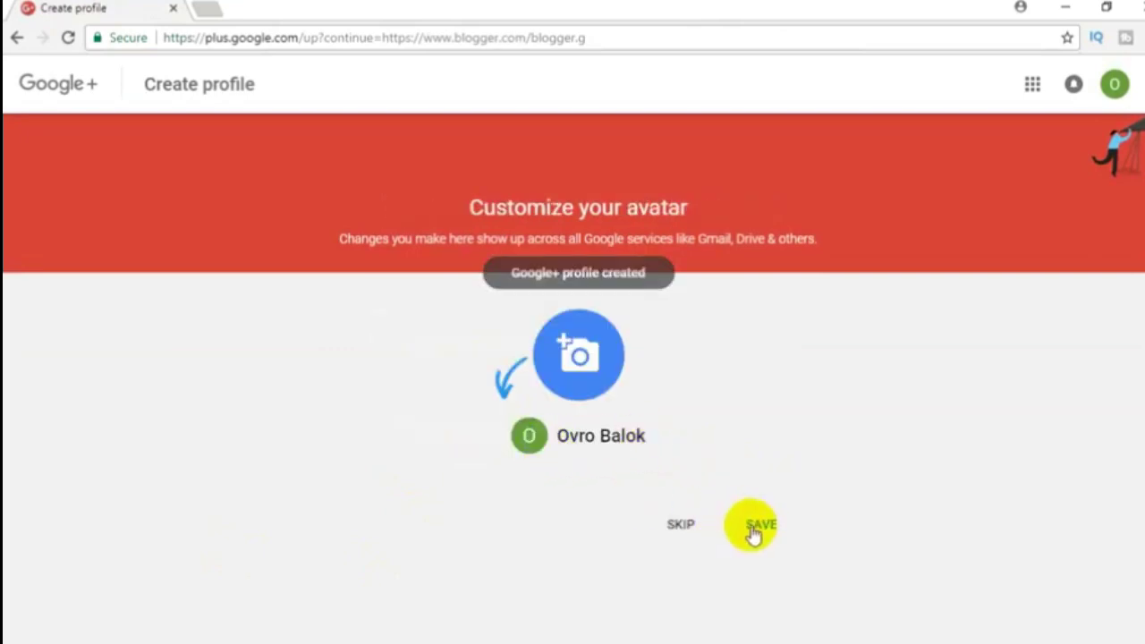
left_click(682, 524)
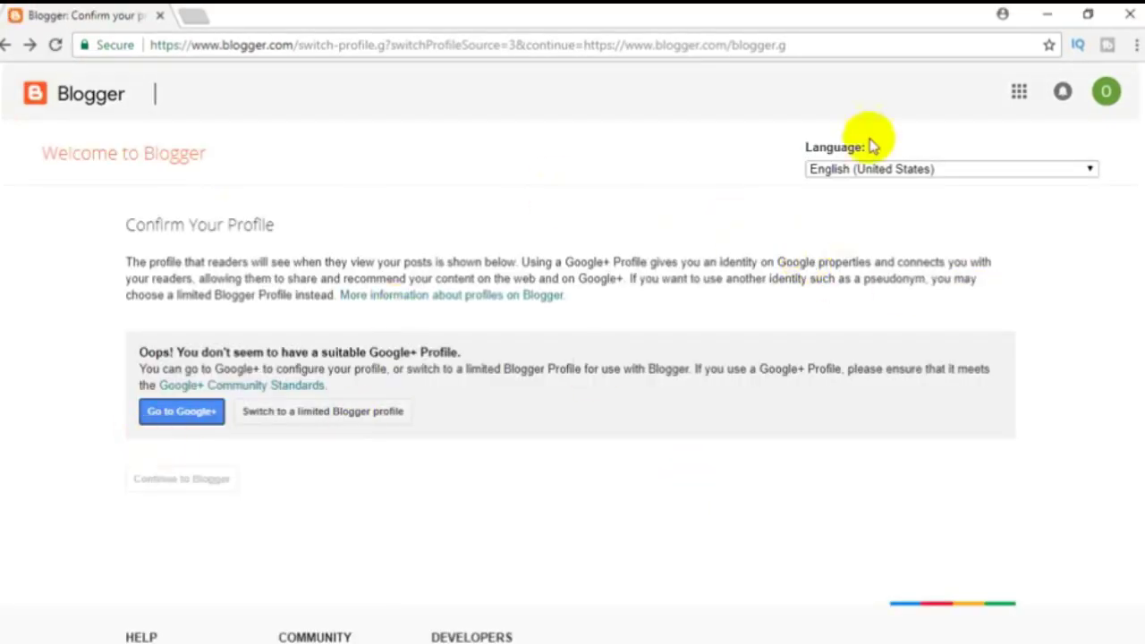
Step: Reopen Blogger from the Google apps, restart blog creation and continue with the Google+ profile
left_click(1019, 93)
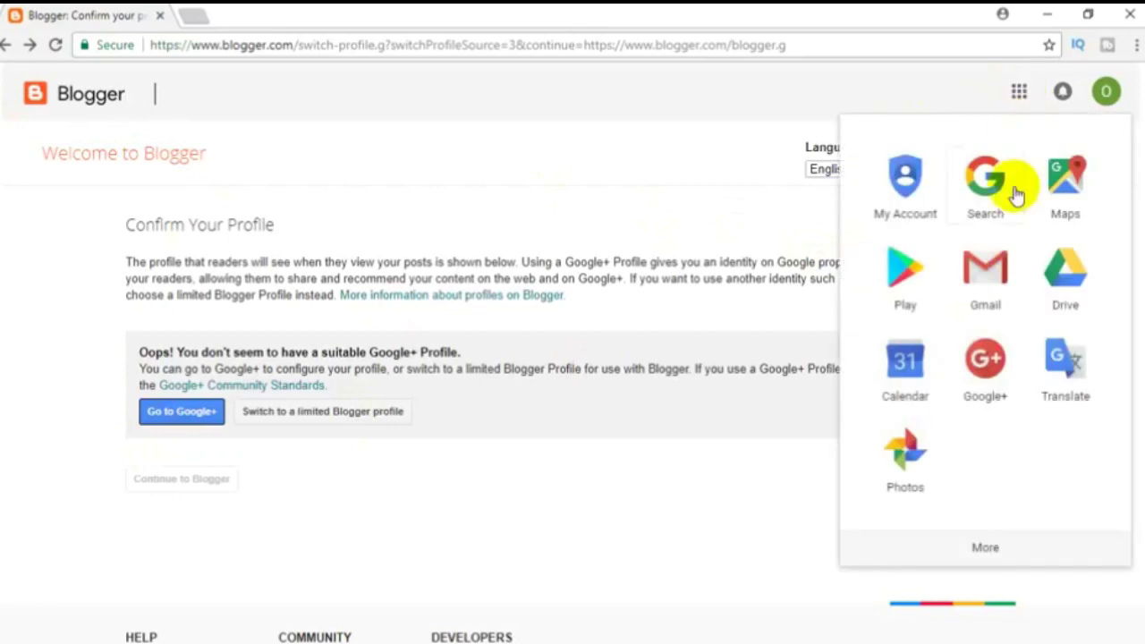
left_click(977, 545)
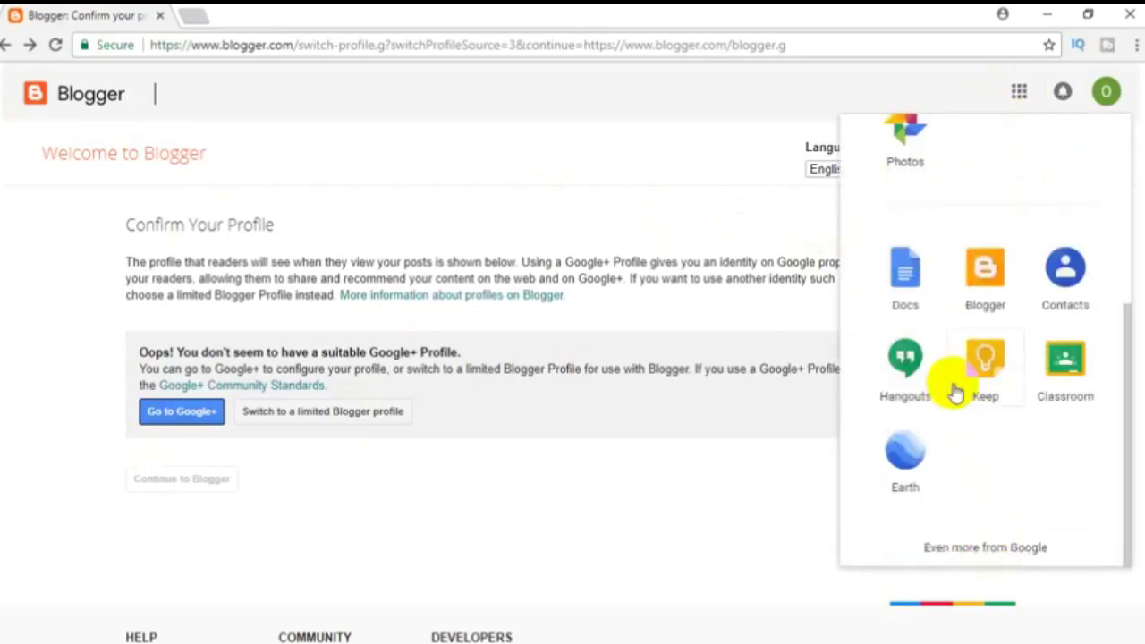
left_click(984, 281)
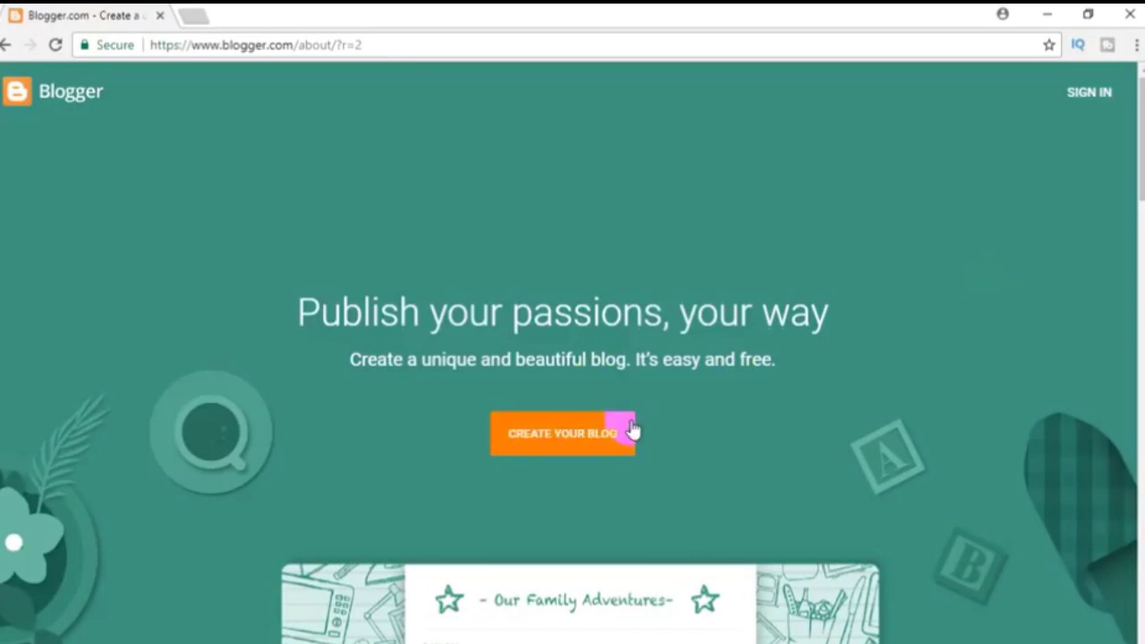
left_click(580, 445)
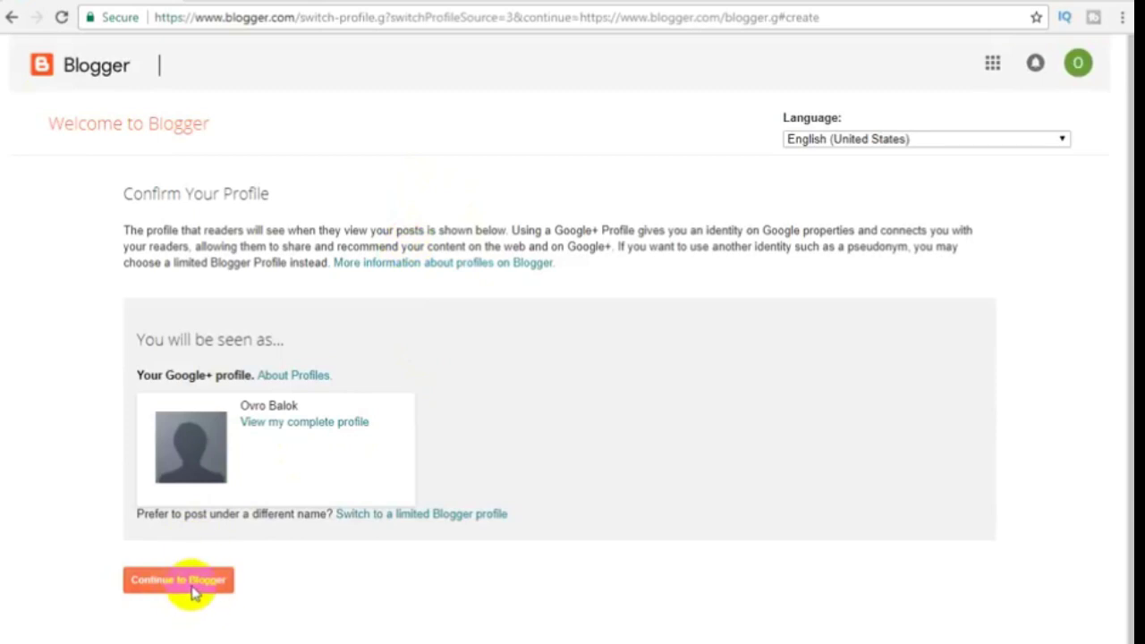
left_click(184, 581)
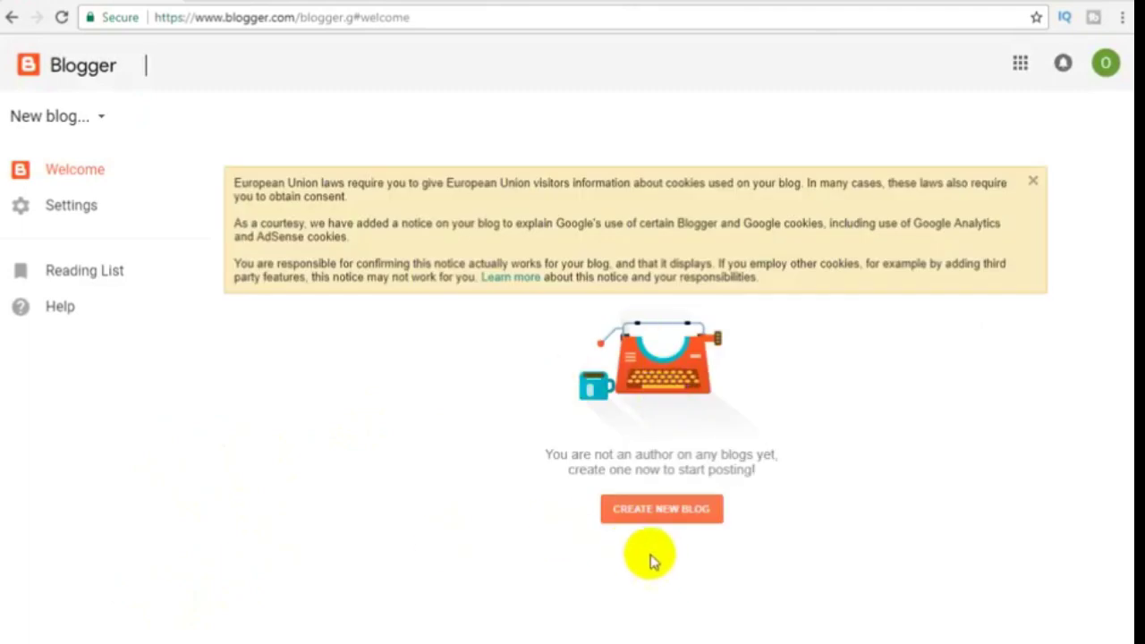
Step: Start a new blog and give it the title "Technology World Bd"
left_click(637, 517)
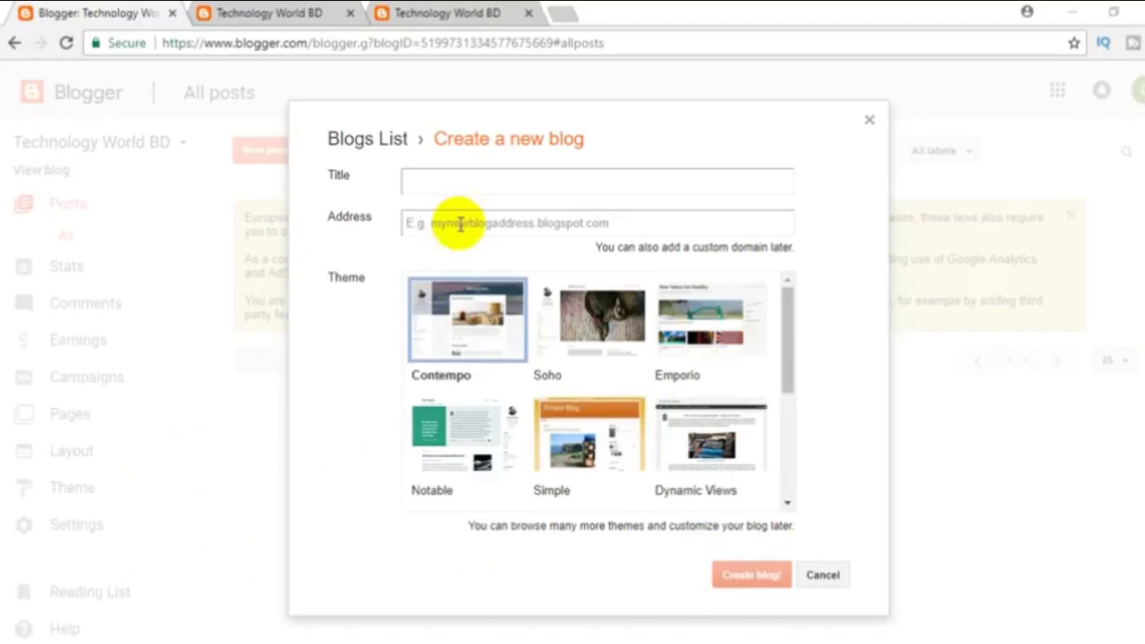
left_click(458, 184)
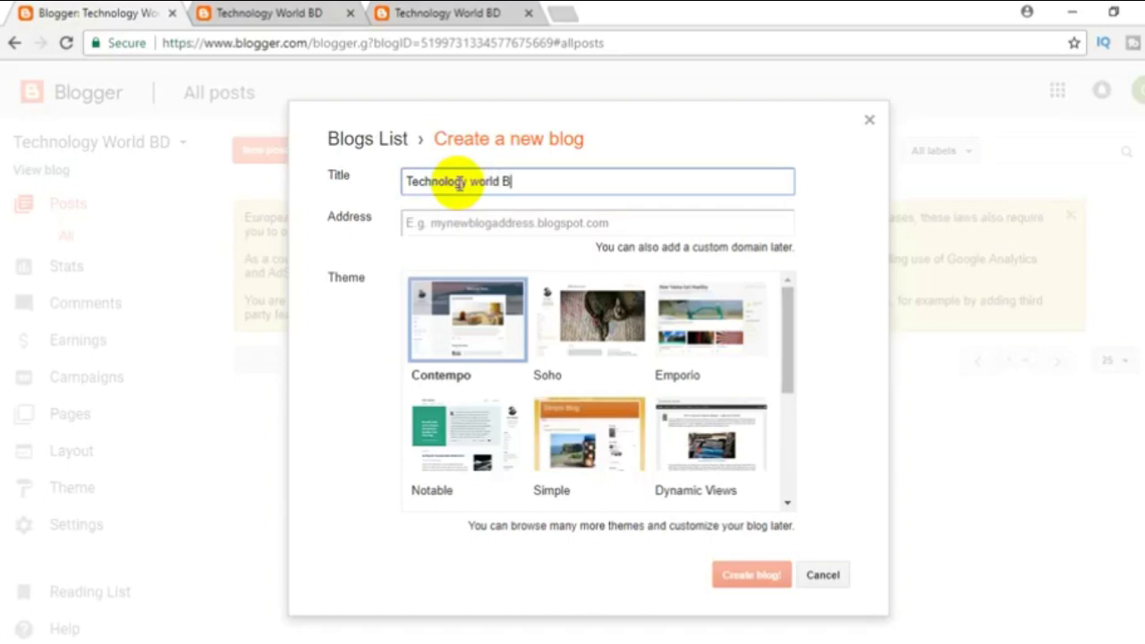
left_click(474, 185)
key("BackSpace")
type("W")
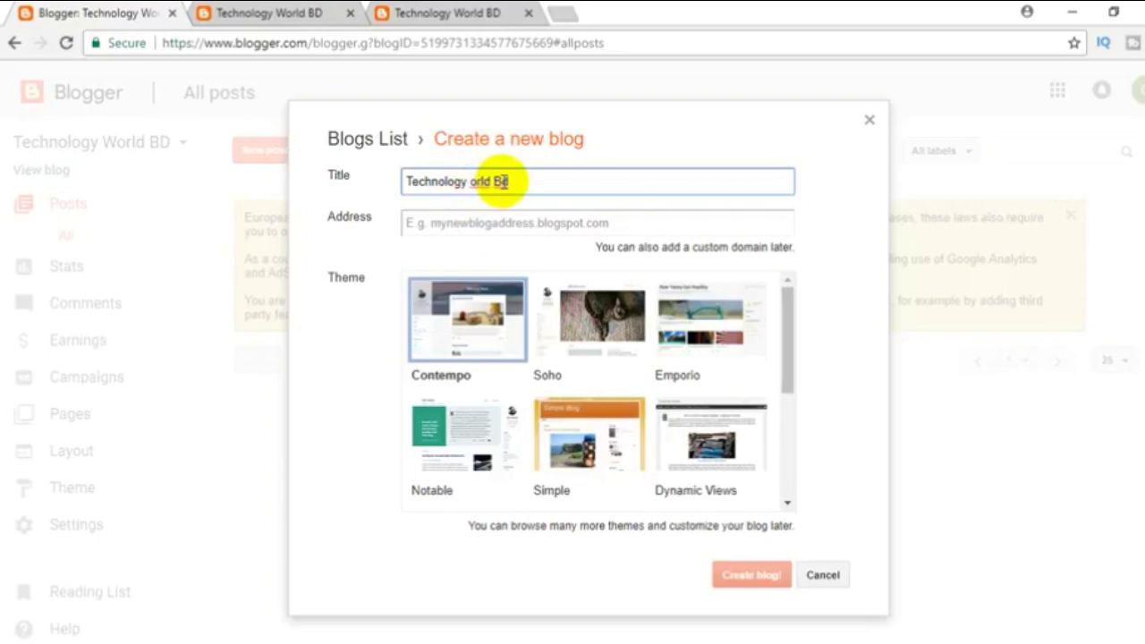
Step: Enter Tbd247.blogspot.com as the blog address
left_click(523, 228)
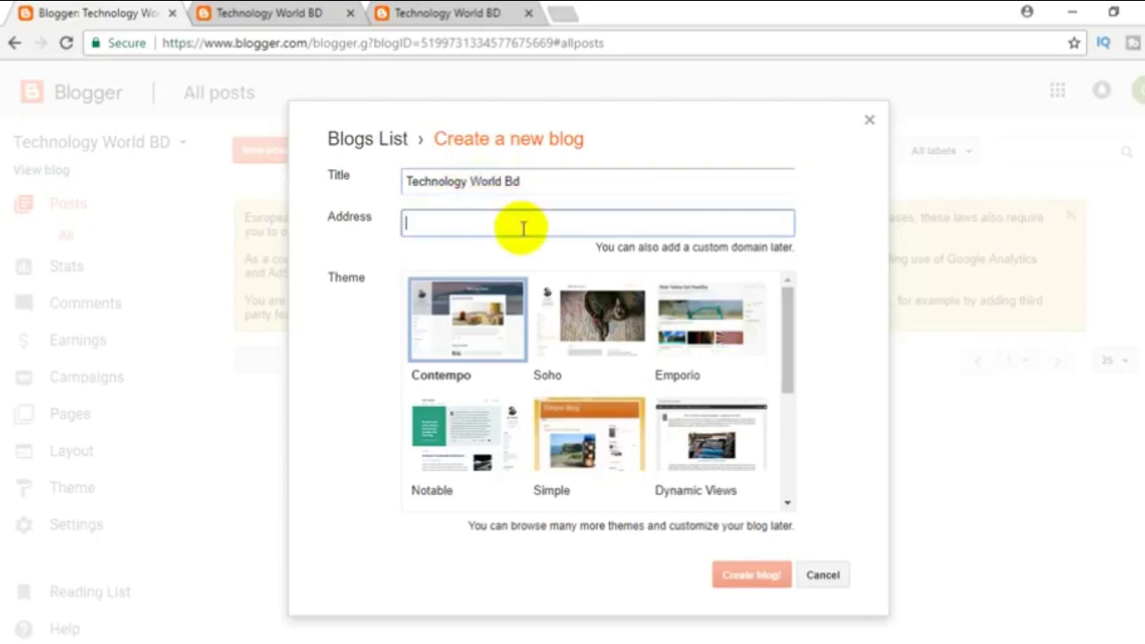
type("Tbd247")
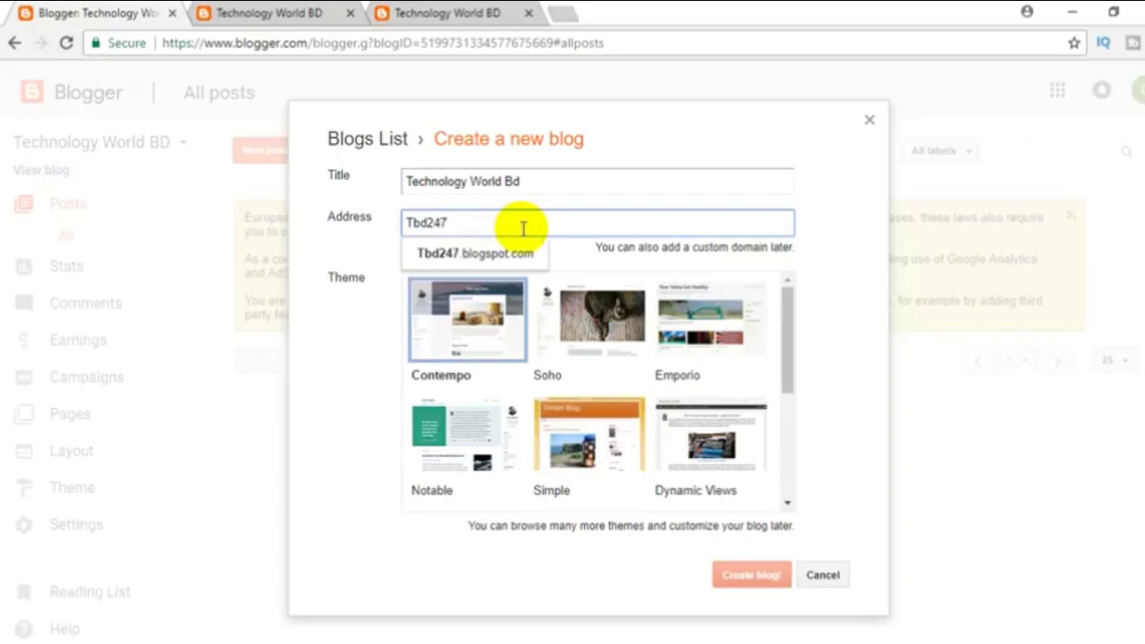
left_click(474, 255)
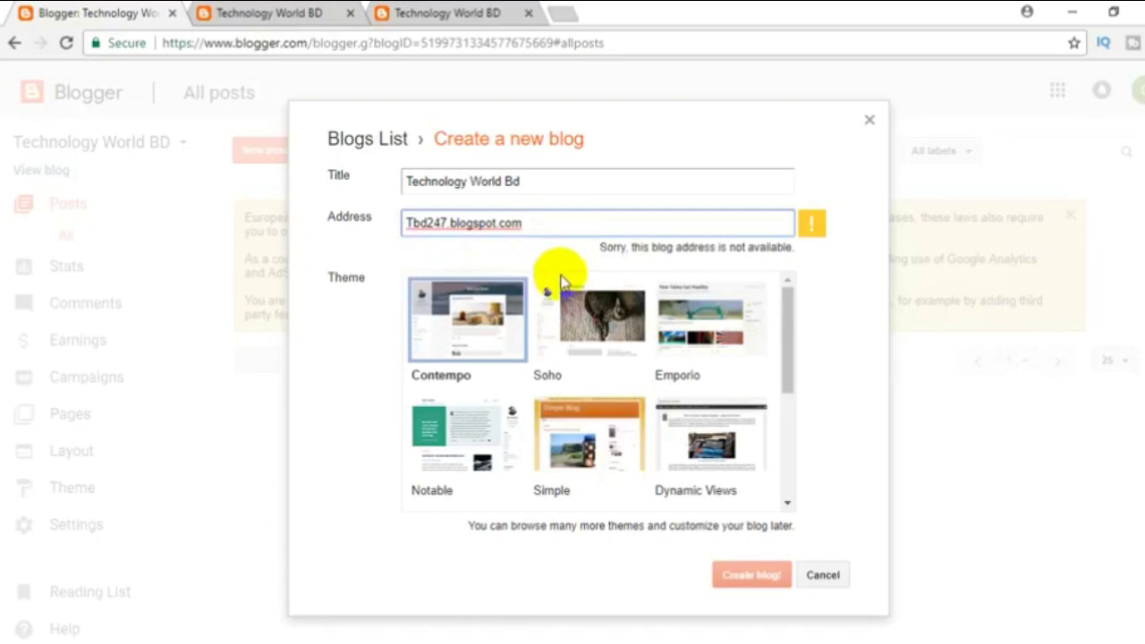
Step: Change the blog address to Tbd724.blogspot.com
left_click_drag(443, 222, 457, 227)
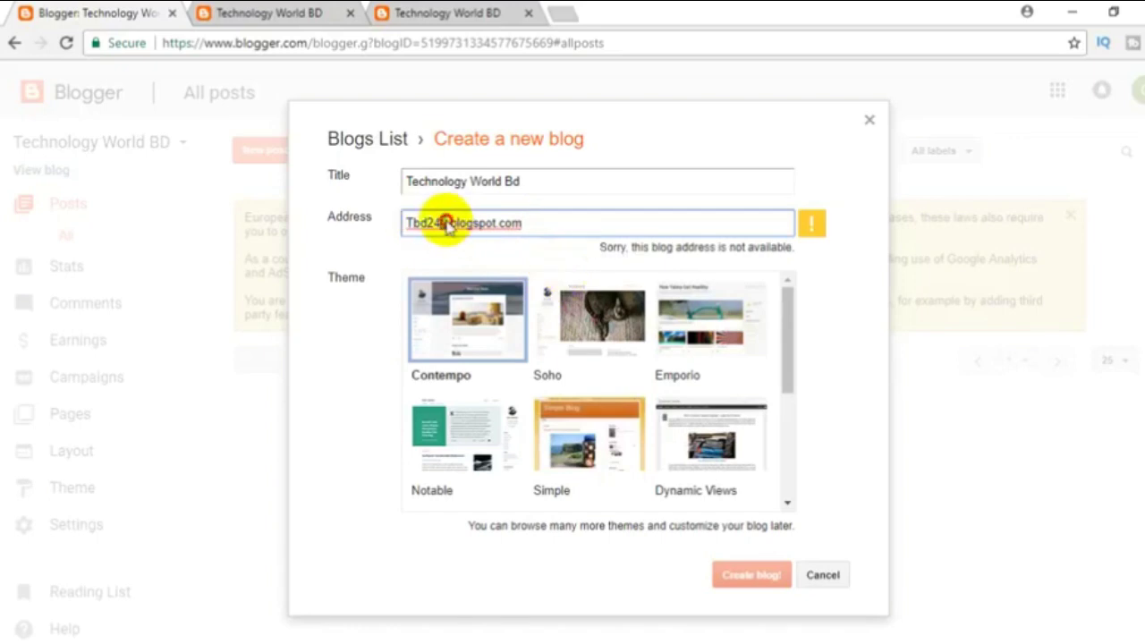
left_click(448, 224)
key("BackSpace")
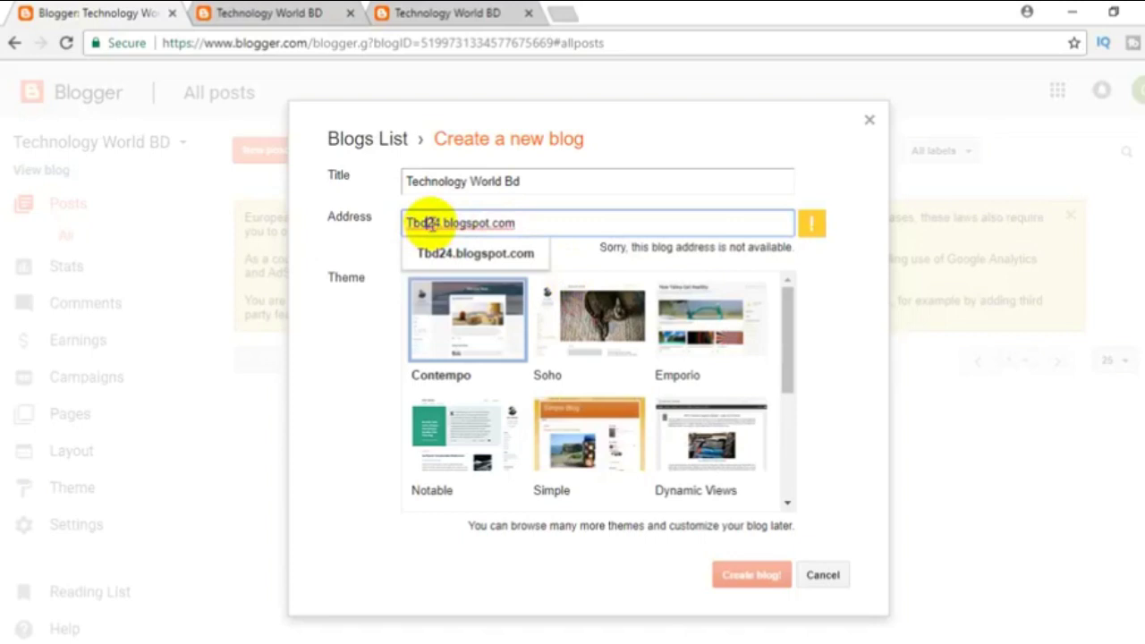
left_click(428, 224)
type("7")
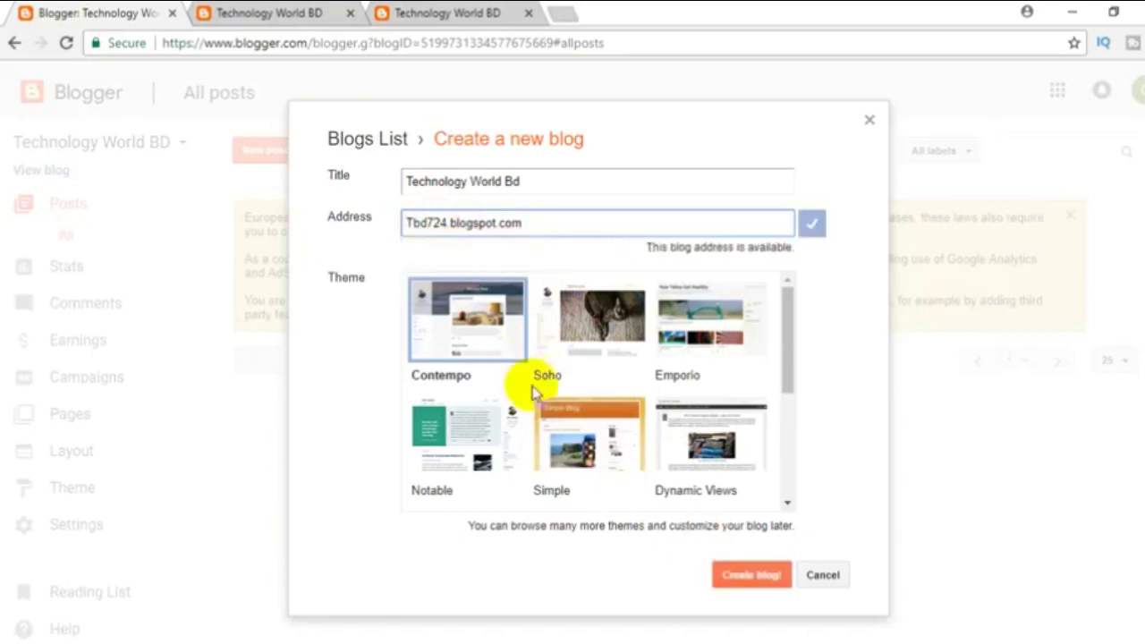
Step: Choose the Awesome Inc. theme and create the blog
scroll(511, 451, "down", 2)
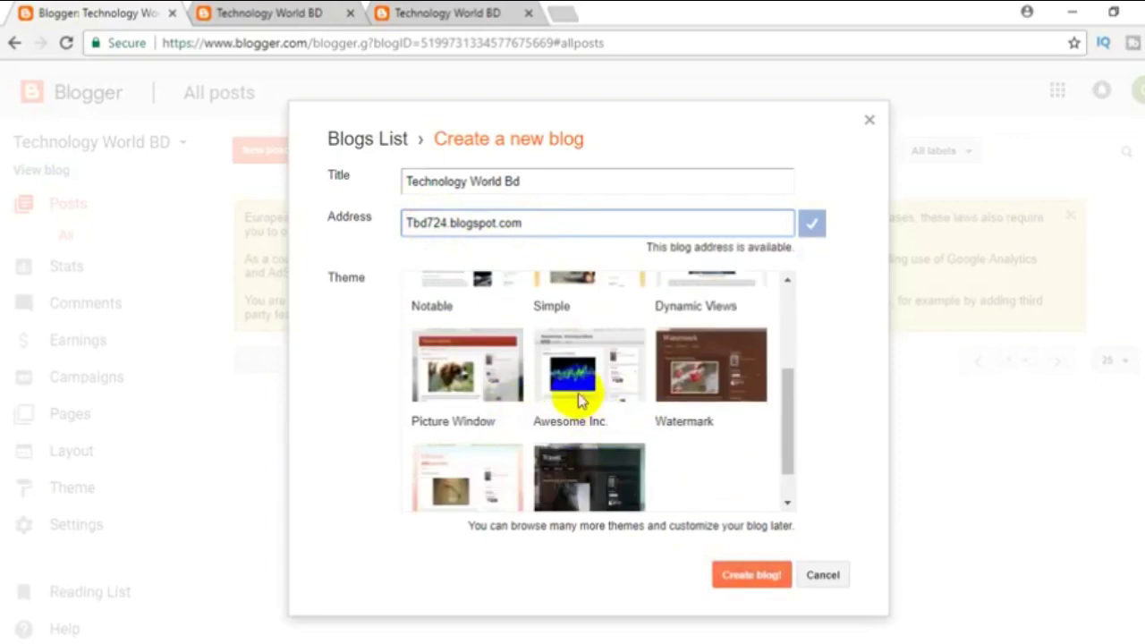
left_click(579, 399)
left_click(753, 574)
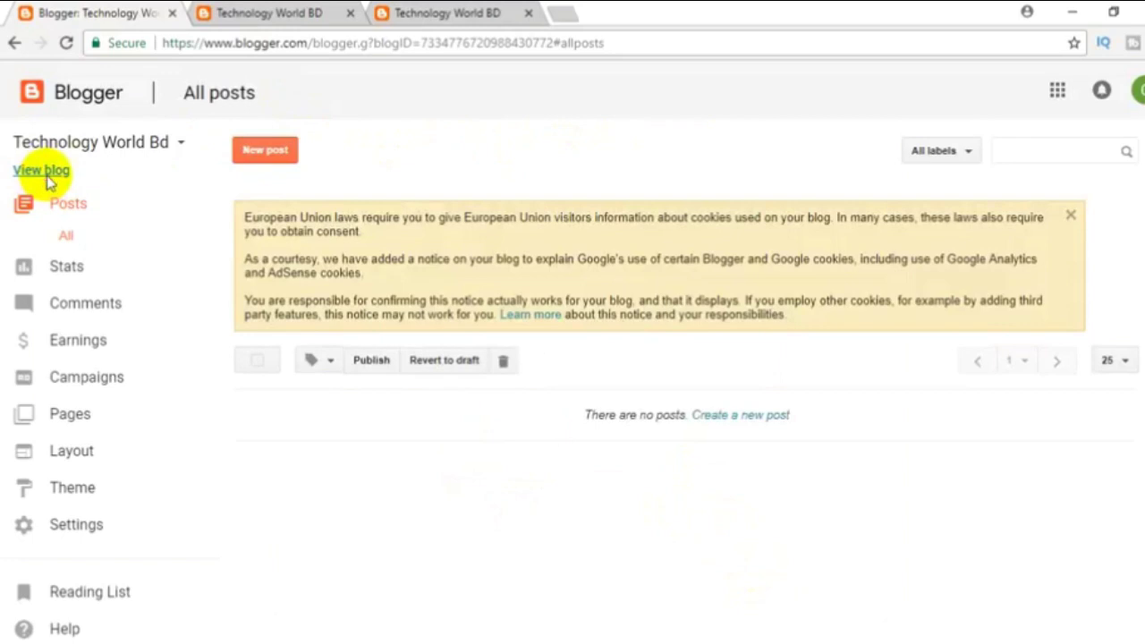
Step: View the new blog's public page and return to the Blogger dashboard
left_click(46, 175)
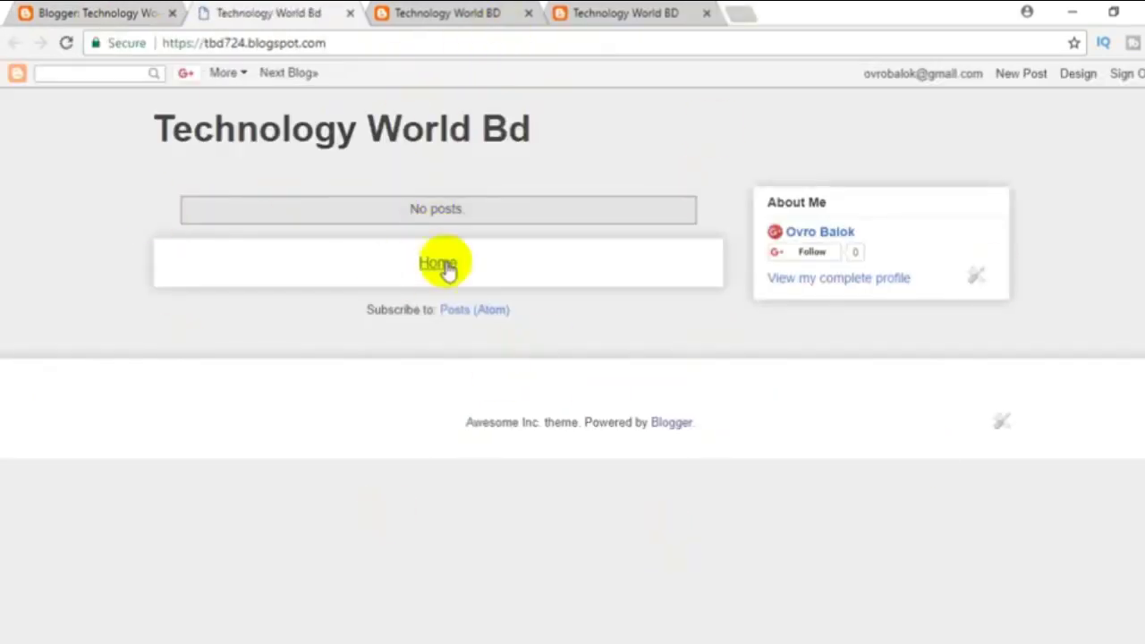
left_click(40, 12)
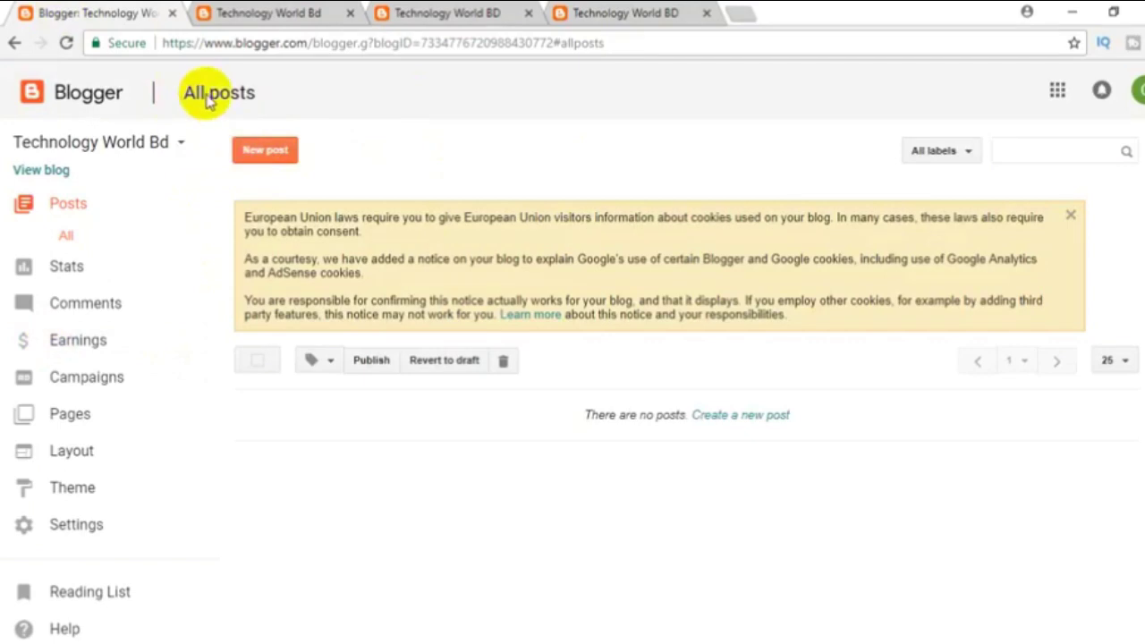
Step: Create a new post titled "Demo Post" with the body text "First Post"
left_click(256, 156)
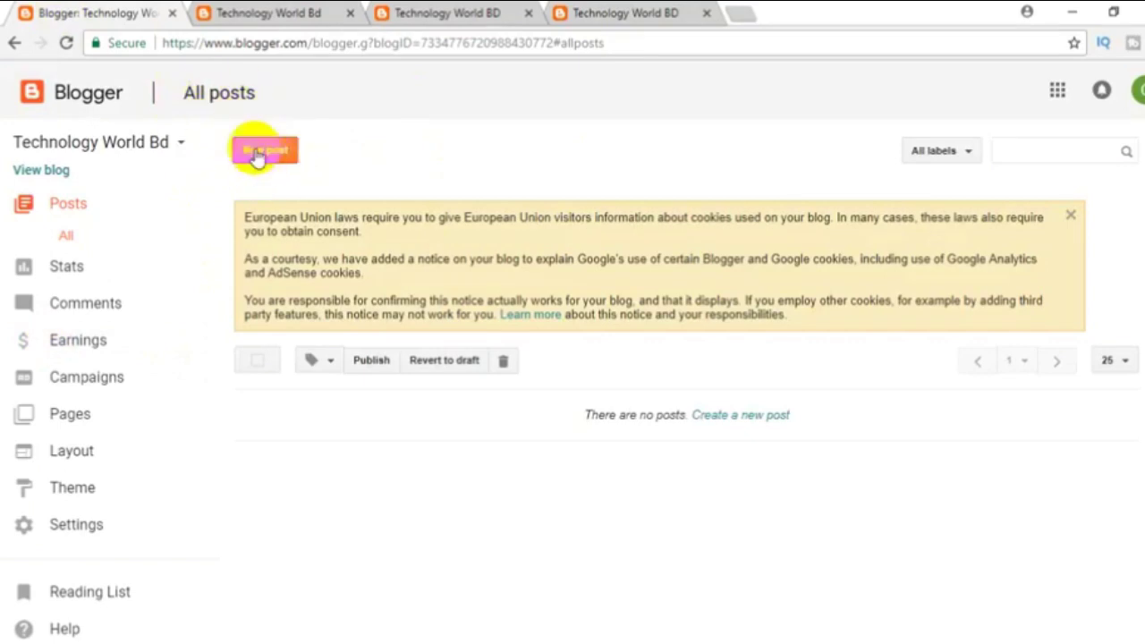
left_click(257, 158)
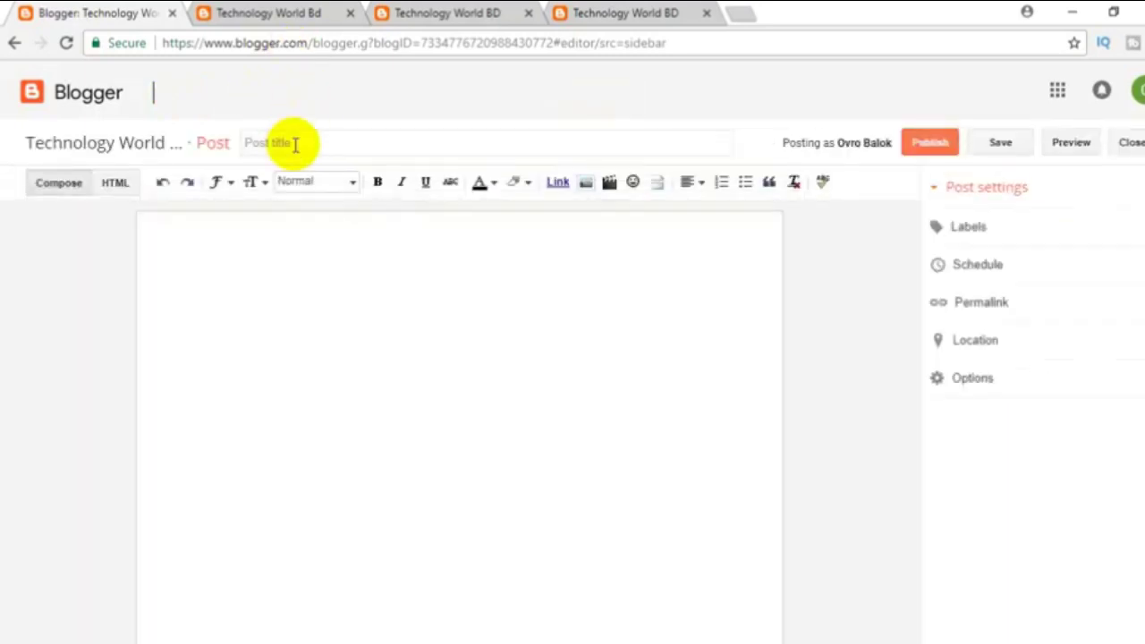
left_click(294, 143)
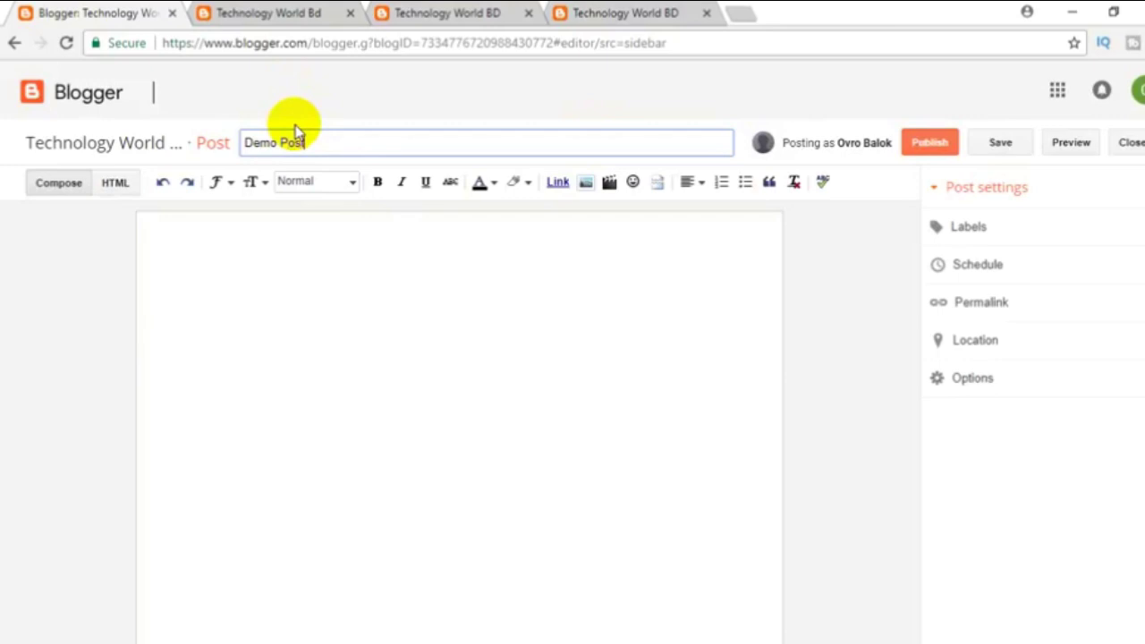
left_click(299, 271)
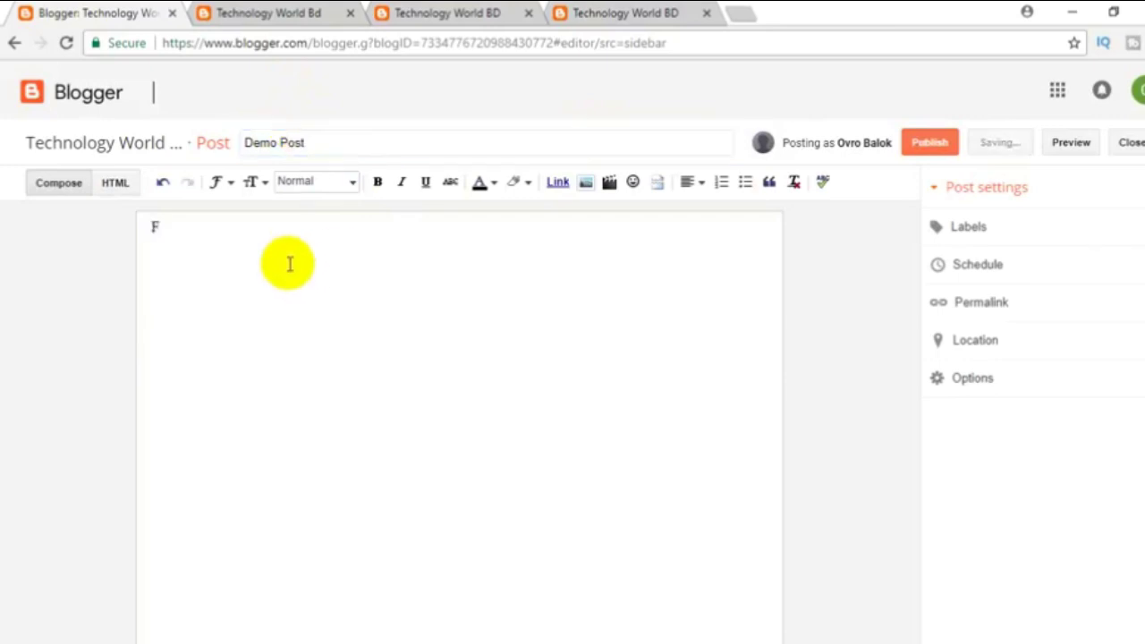
type("First Post")
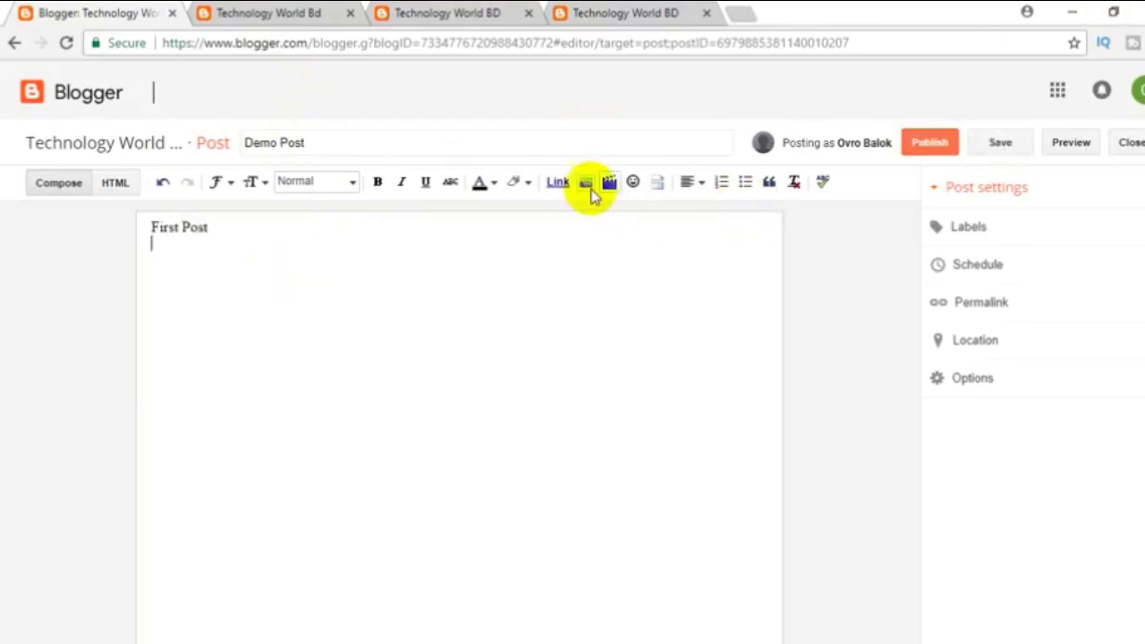
Step: Upload the image file 2 from the computer and insert it into the post below the text
left_click(587, 184)
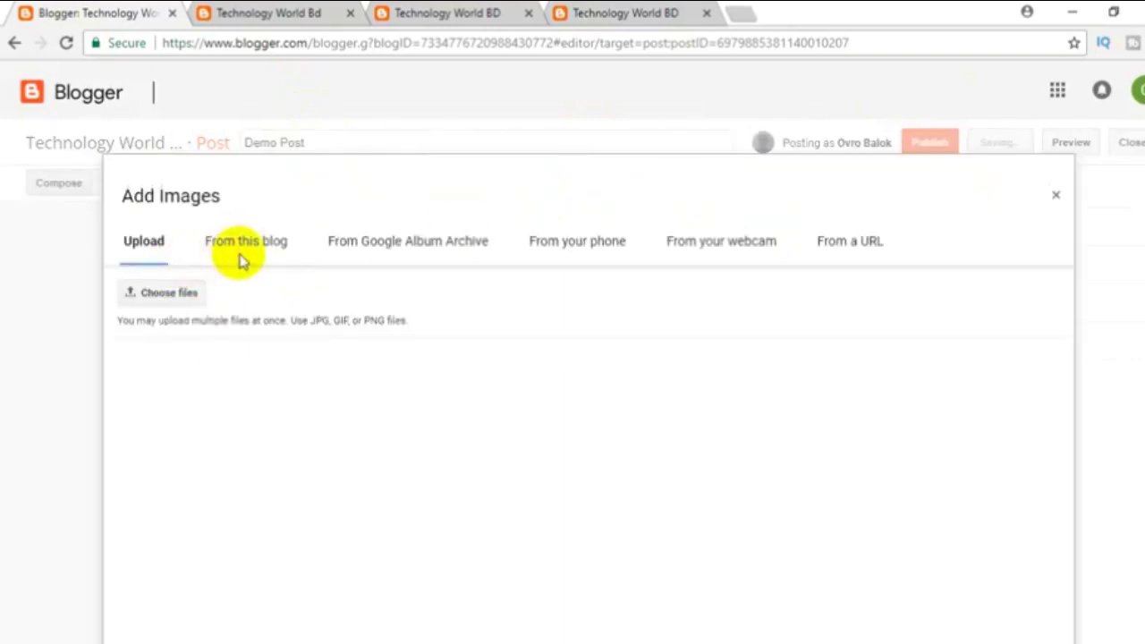
left_click(243, 255)
left_click(154, 253)
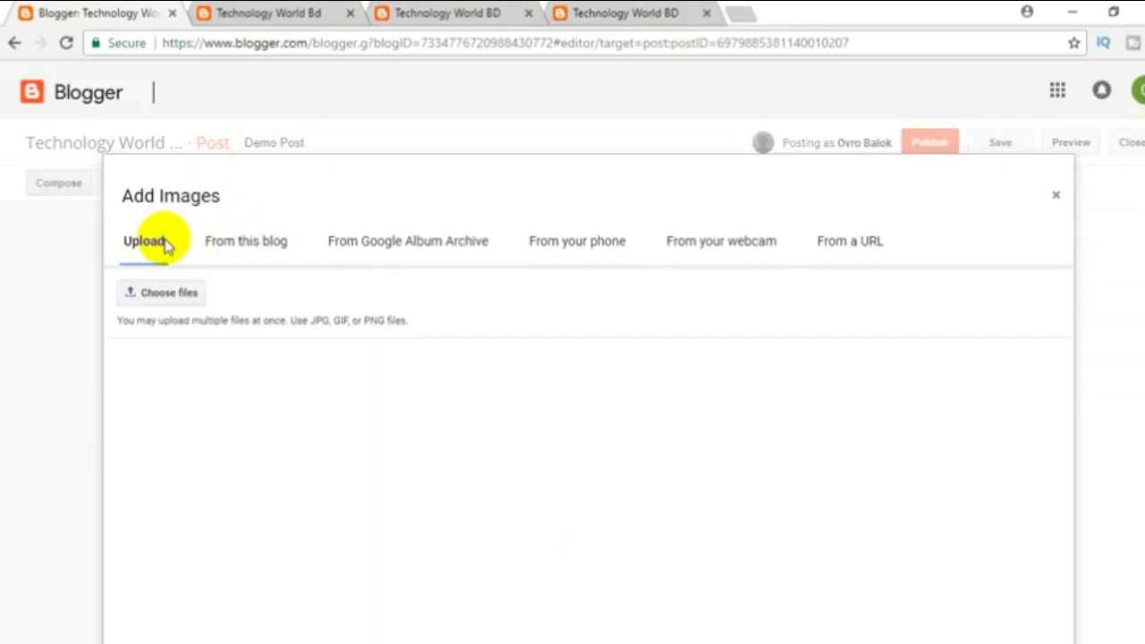
left_click(167, 296)
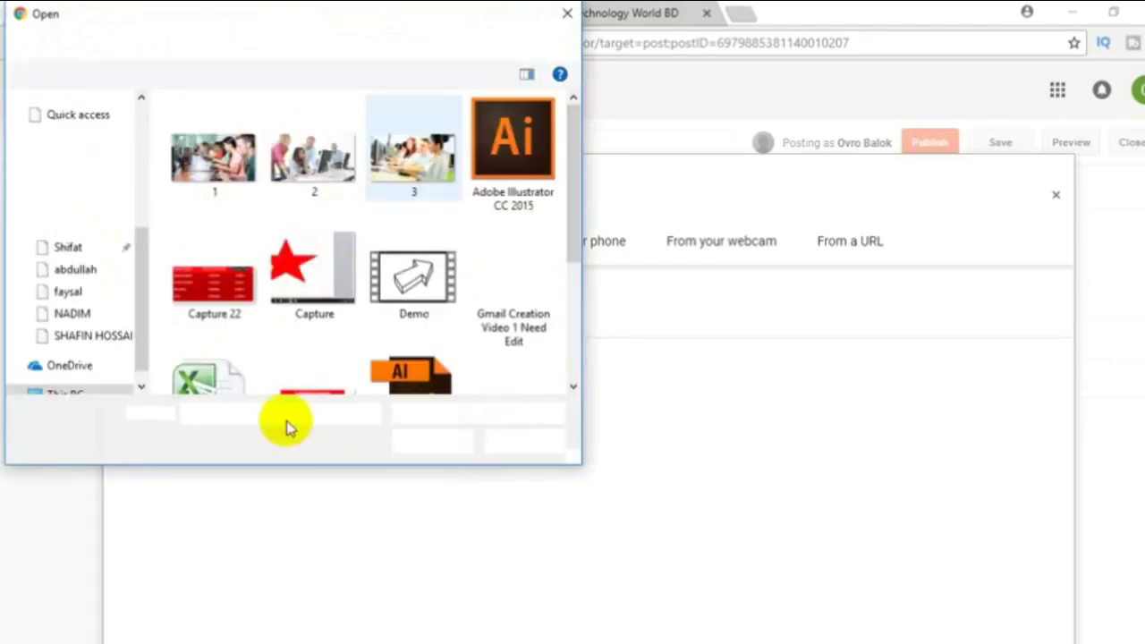
left_click(340, 188)
left_click(460, 438)
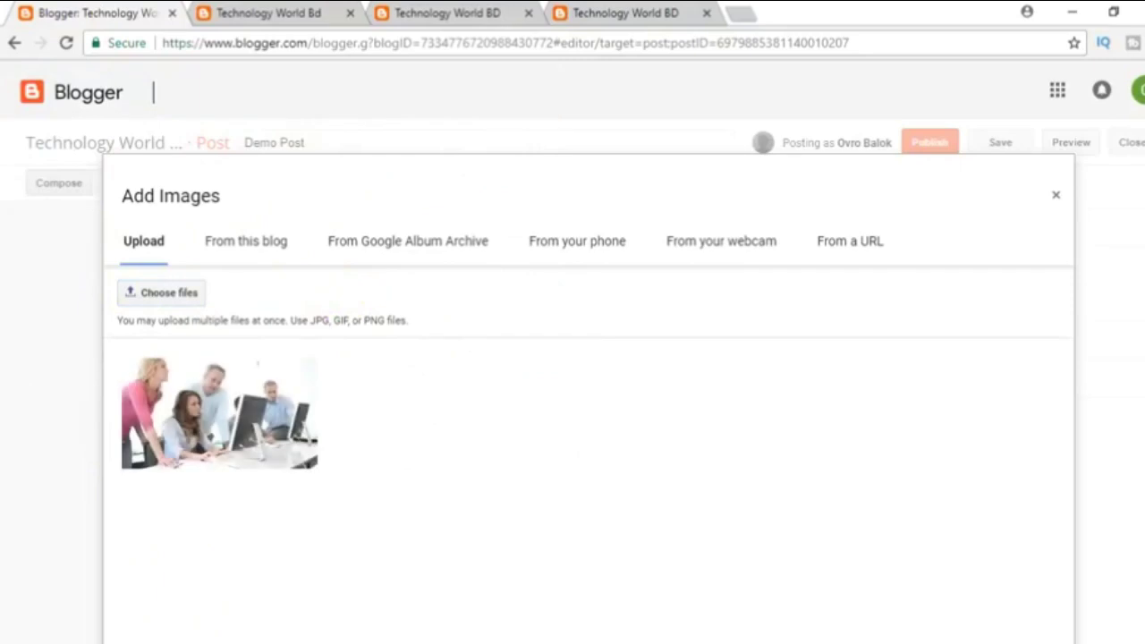
left_click(207, 456)
left_click(170, 642)
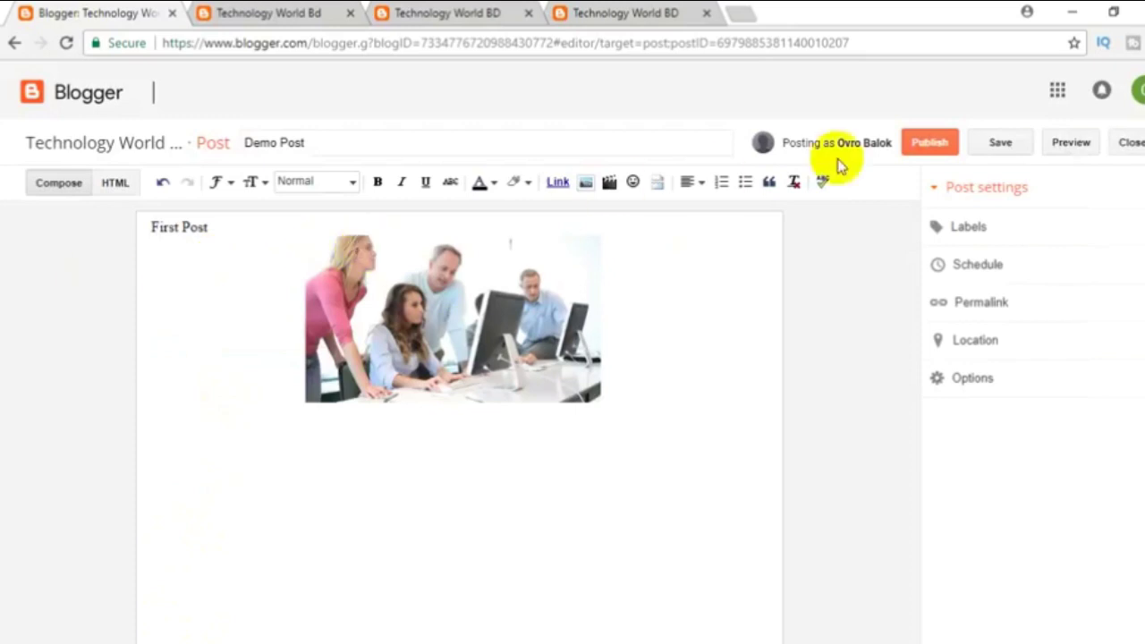
Step: Publish the post, closing the Google+ share dialog, and view the published Demo Post
left_click(930, 143)
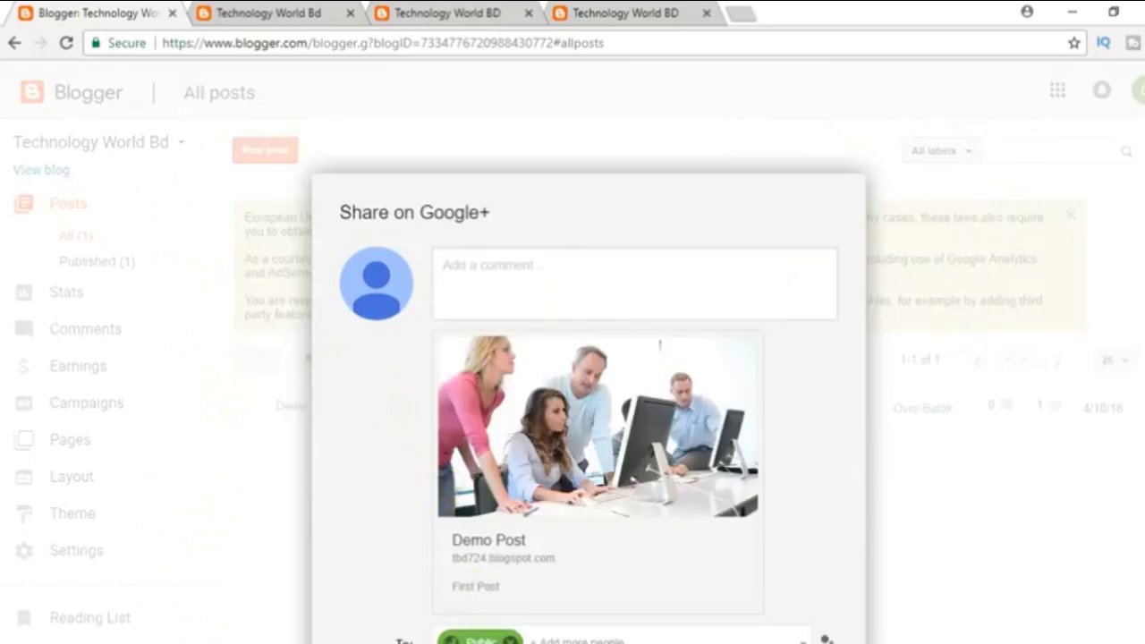
left_click(425, 642)
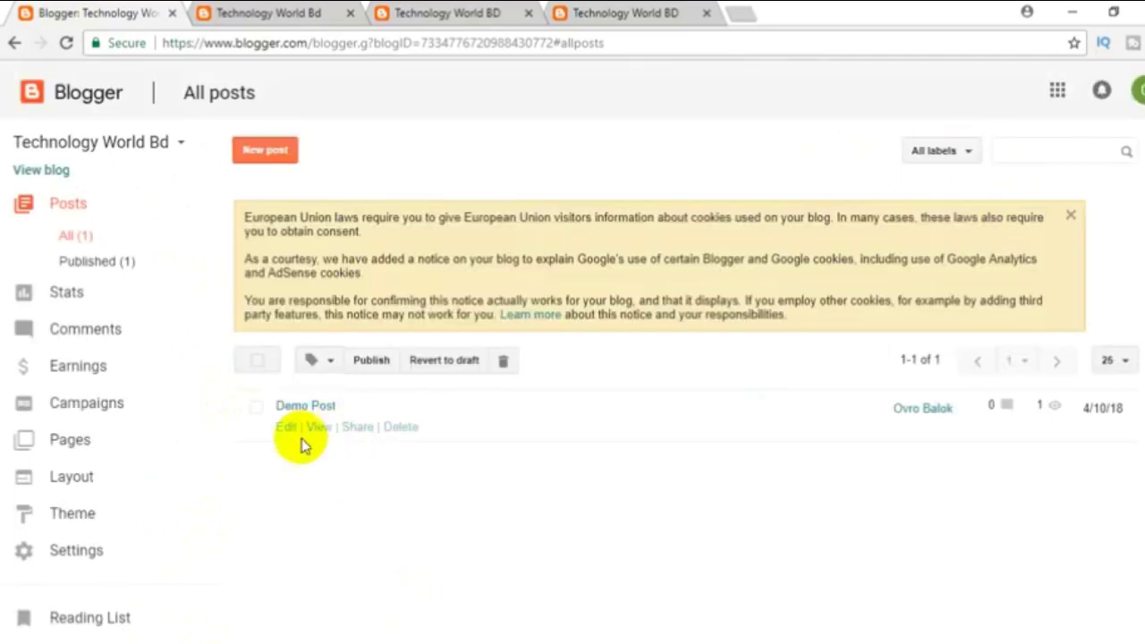
left_click(324, 427)
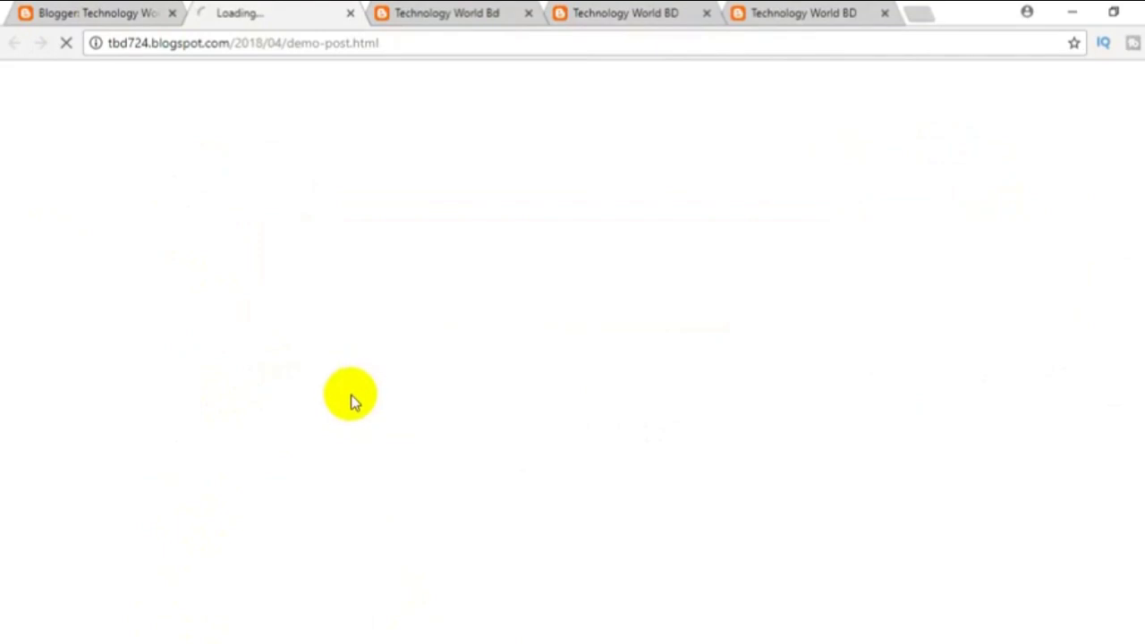